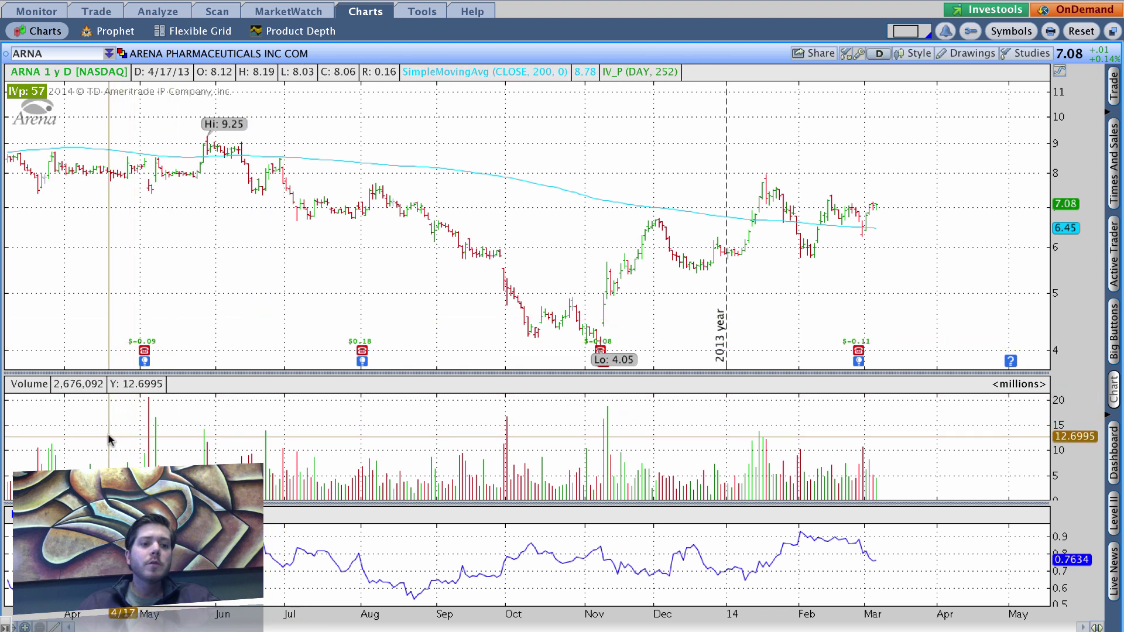
- Open Stock Hacker, which shows the Earnings w/ weeklys scan setup
click(220, 10)
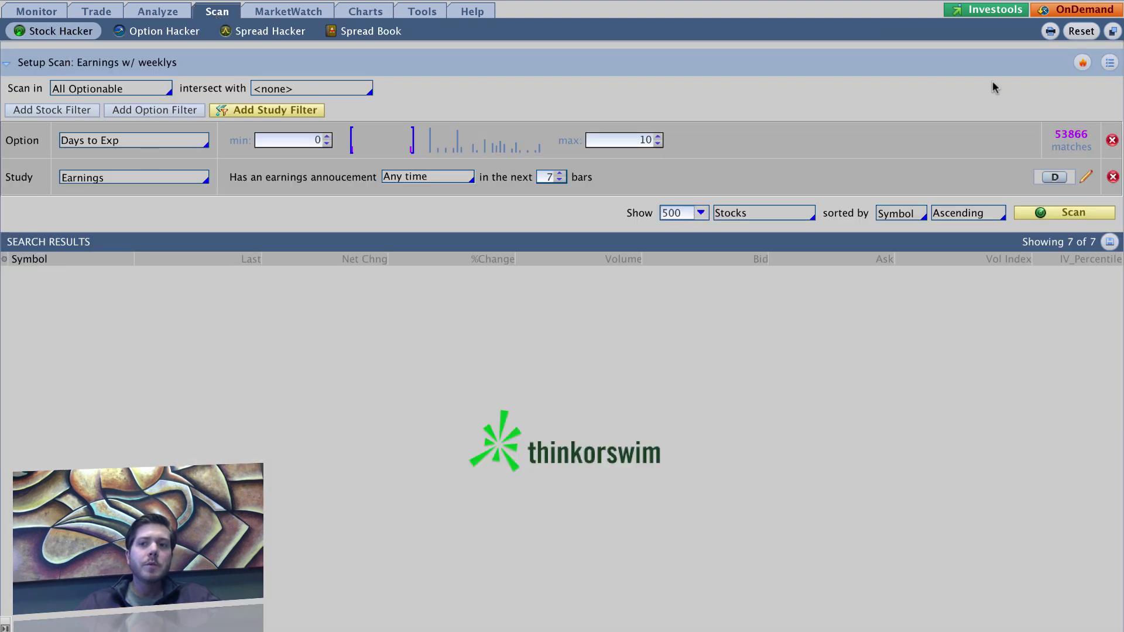
- Load and run the Personal Super High IVp scan for 58 results, then view the ARNA chart
click(1111, 62)
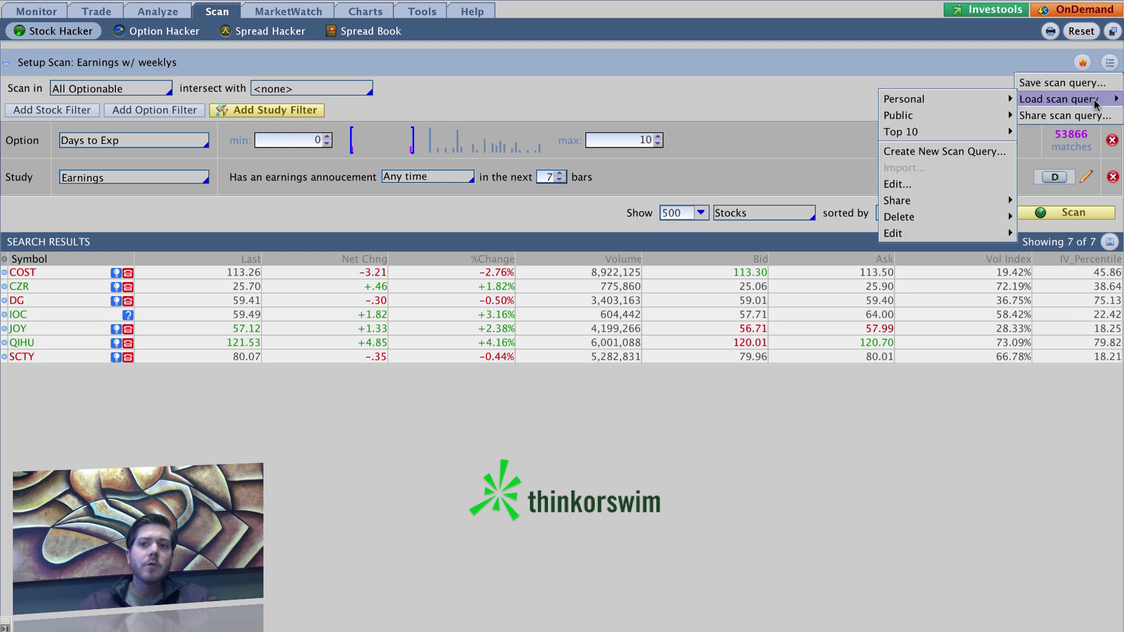
mouse_move(1048, 99)
mouse_move(961, 97)
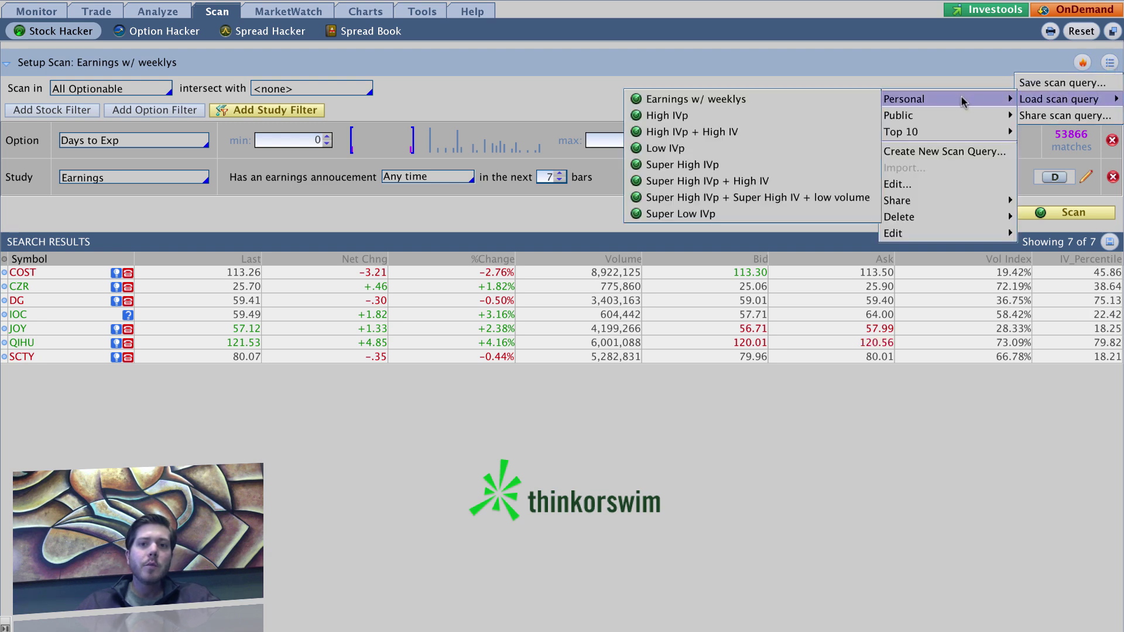
click(733, 167)
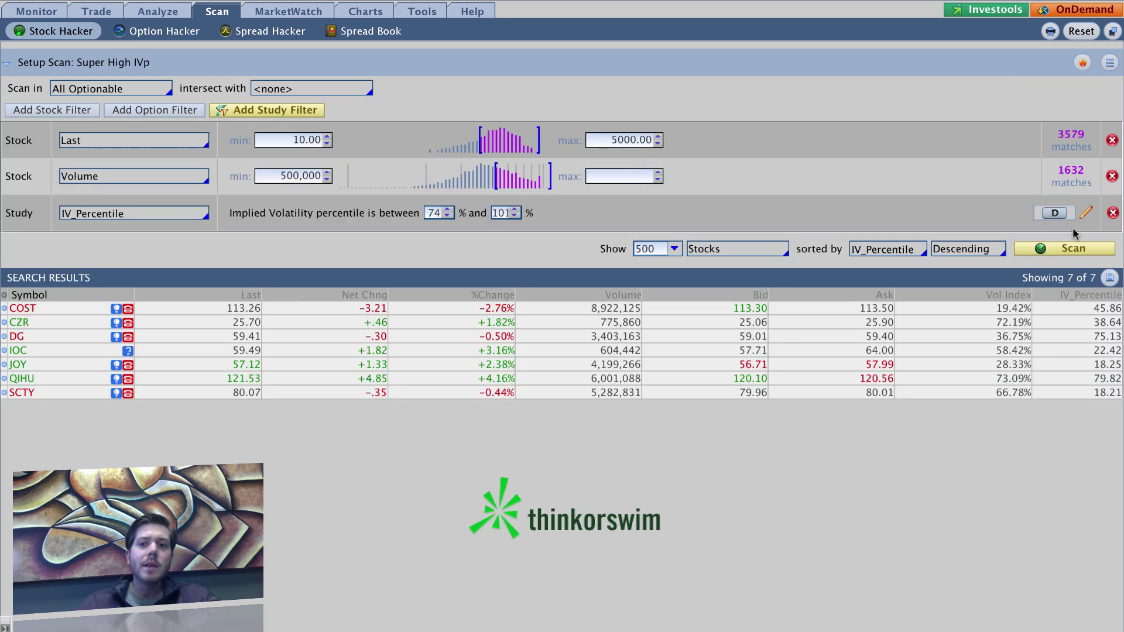
click(1074, 248)
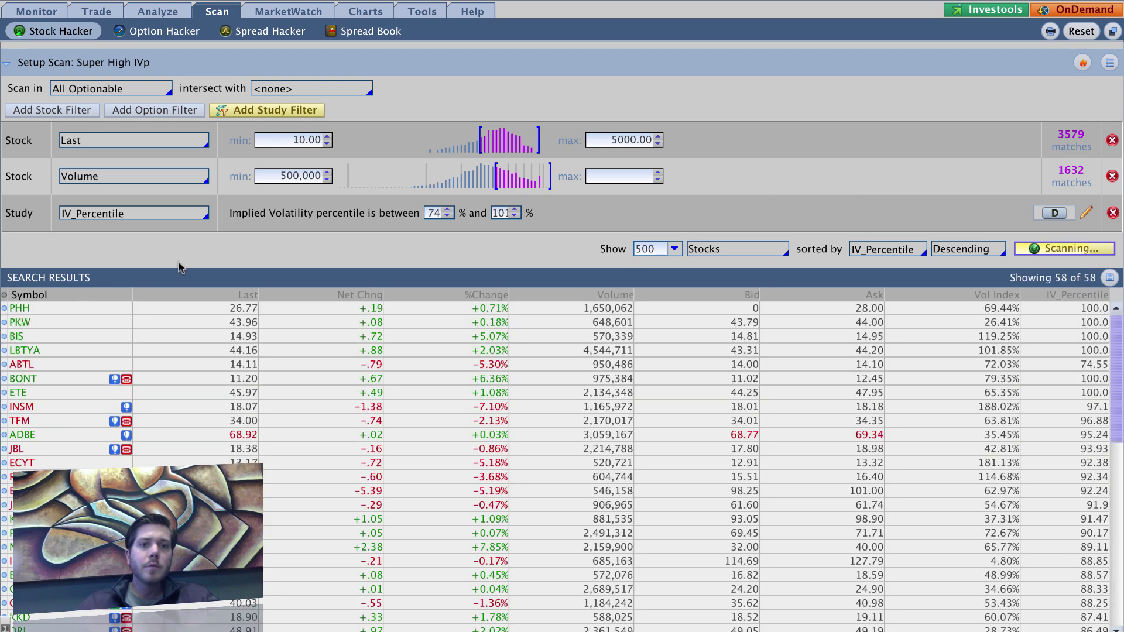
click(373, 12)
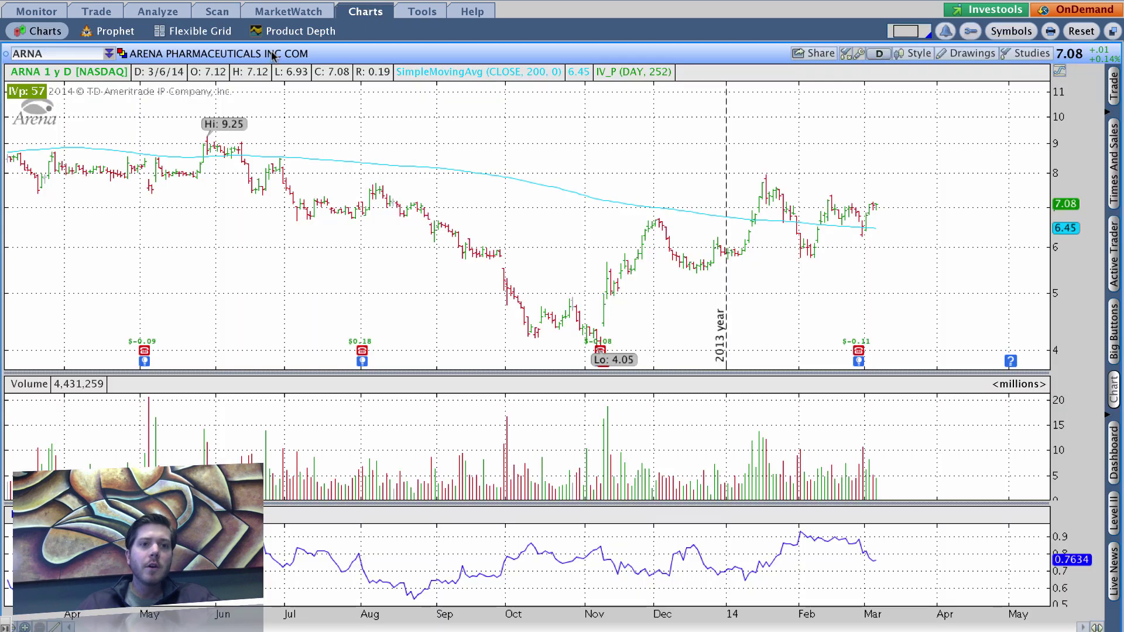
- Chart PHH, then return to the 58 Super High IVp results with the account sidebar expanded
click(66, 55)
text(PHH)
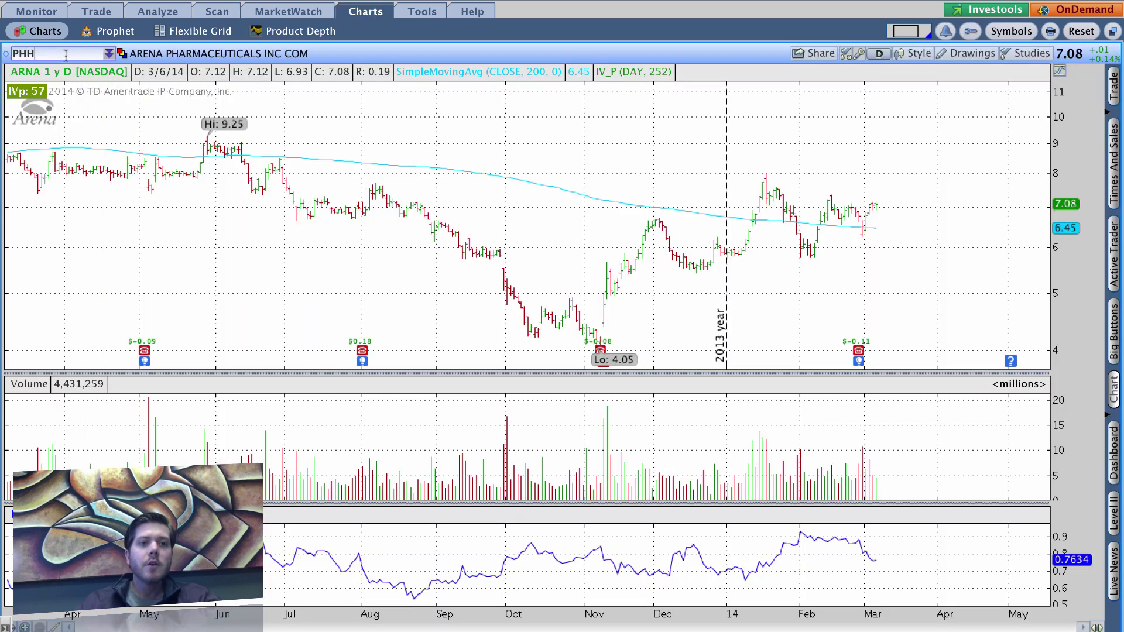
key(Return)
click(217, 12)
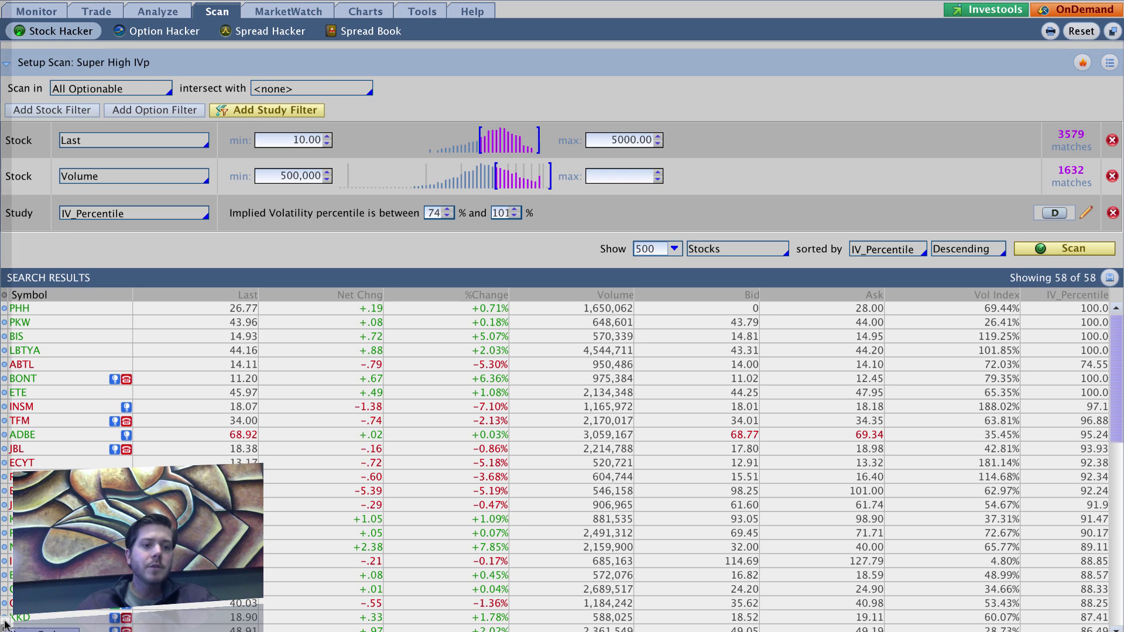
click(4, 625)
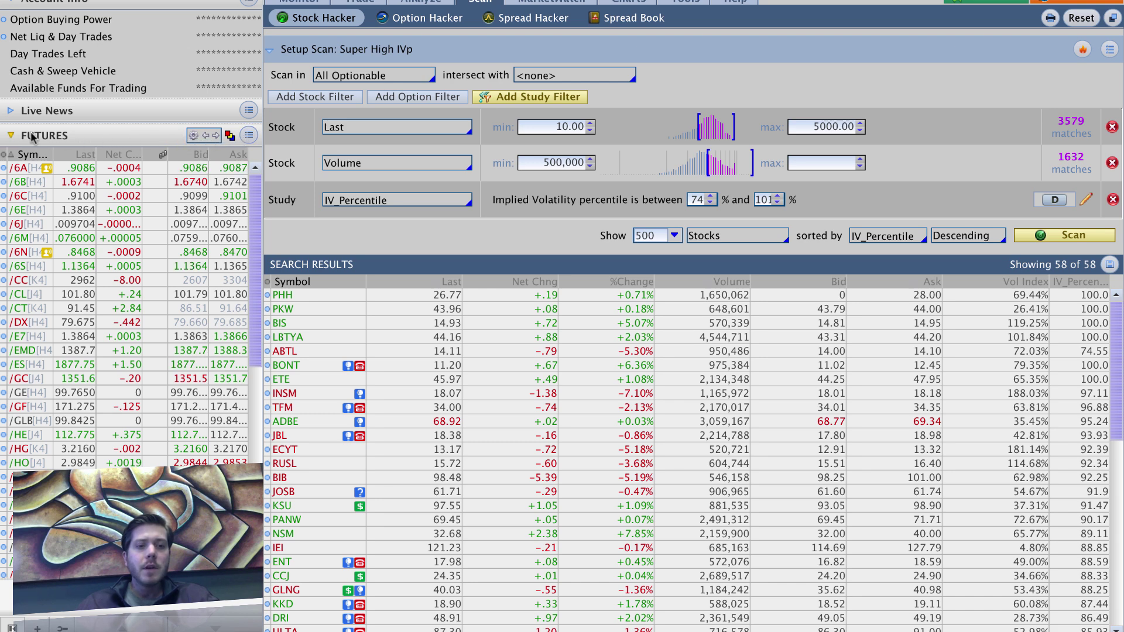
- Load Personal > Earnings w/ weeklys into the sidebar watchlist and view QIHU's option chain
click(192, 137)
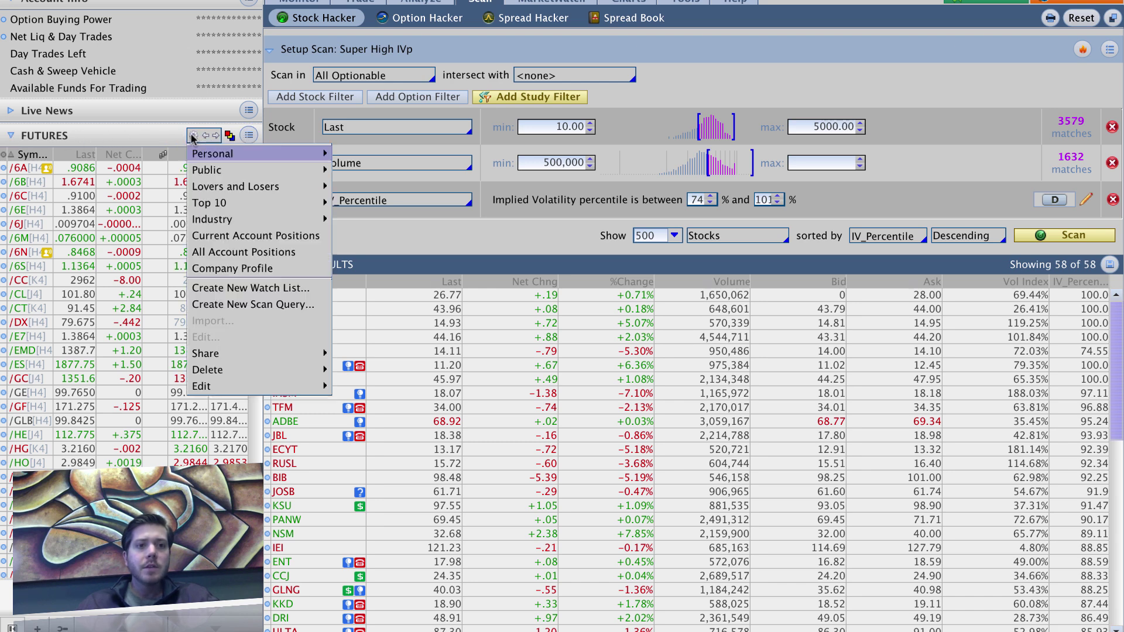
mouse_move(206, 153)
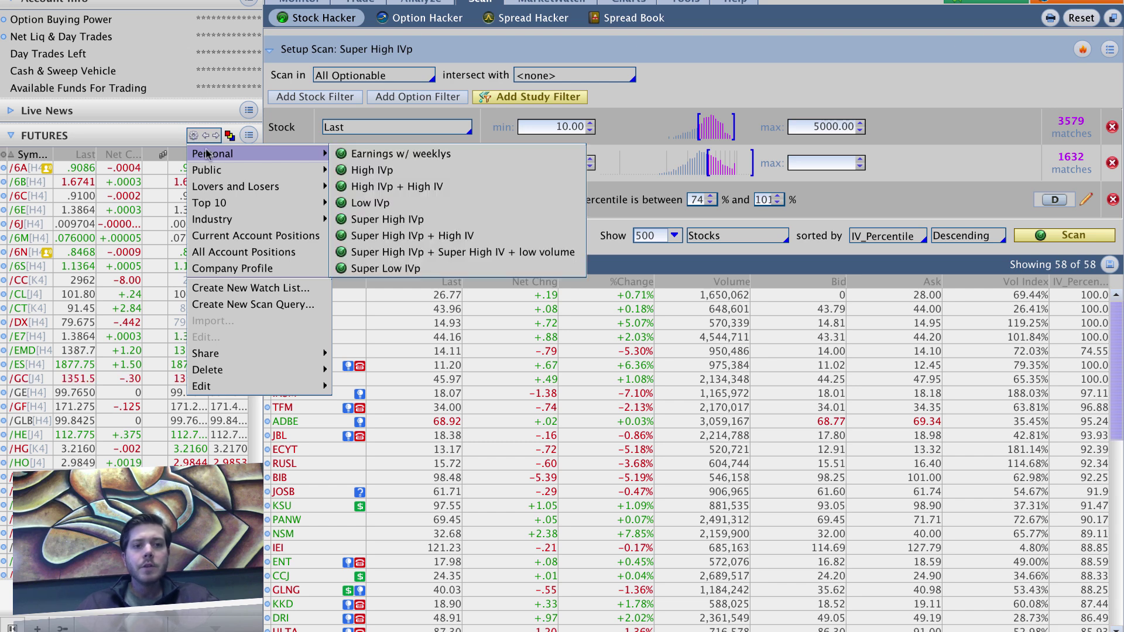
click(382, 155)
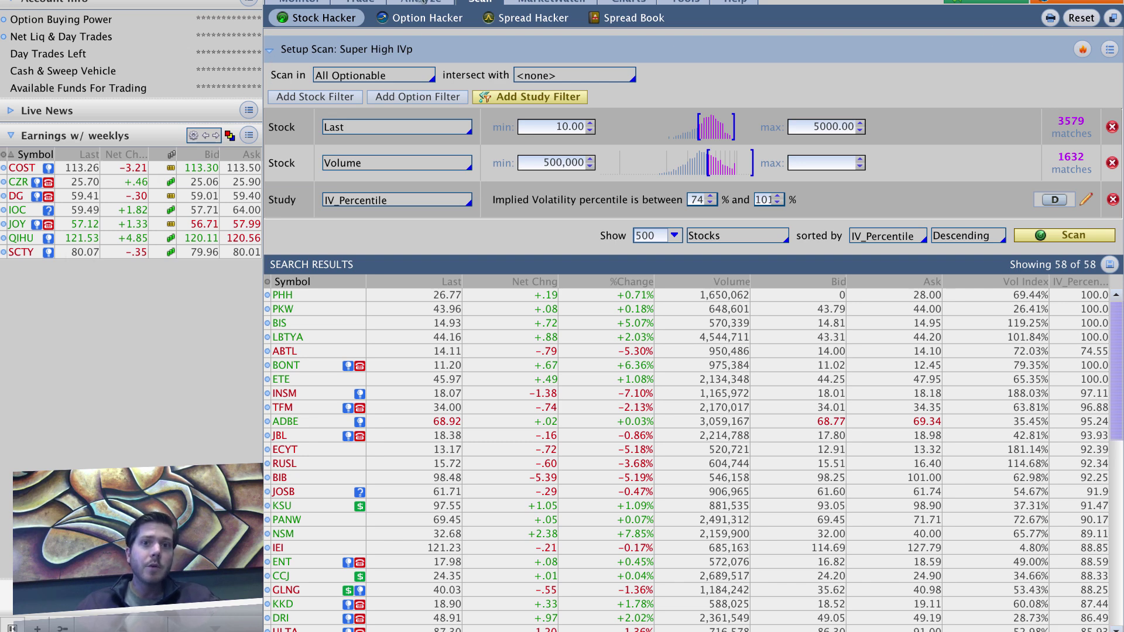
click(367, 3)
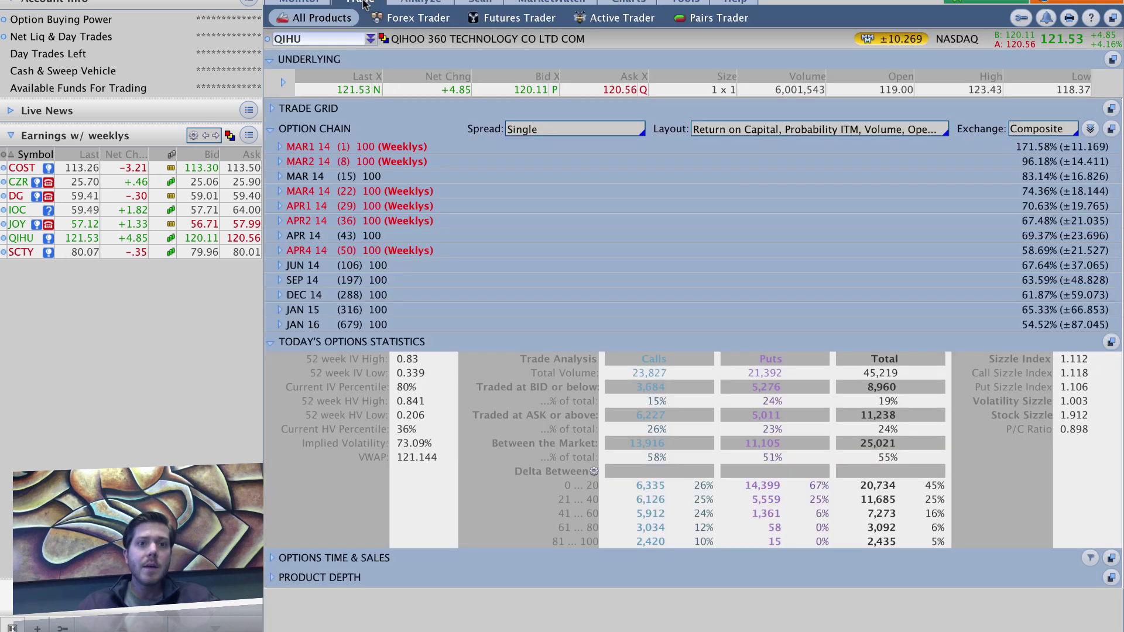
- Pull up the option chains for COST, CZR and DG in turn
click(321, 39)
text(COST)
key(Return)
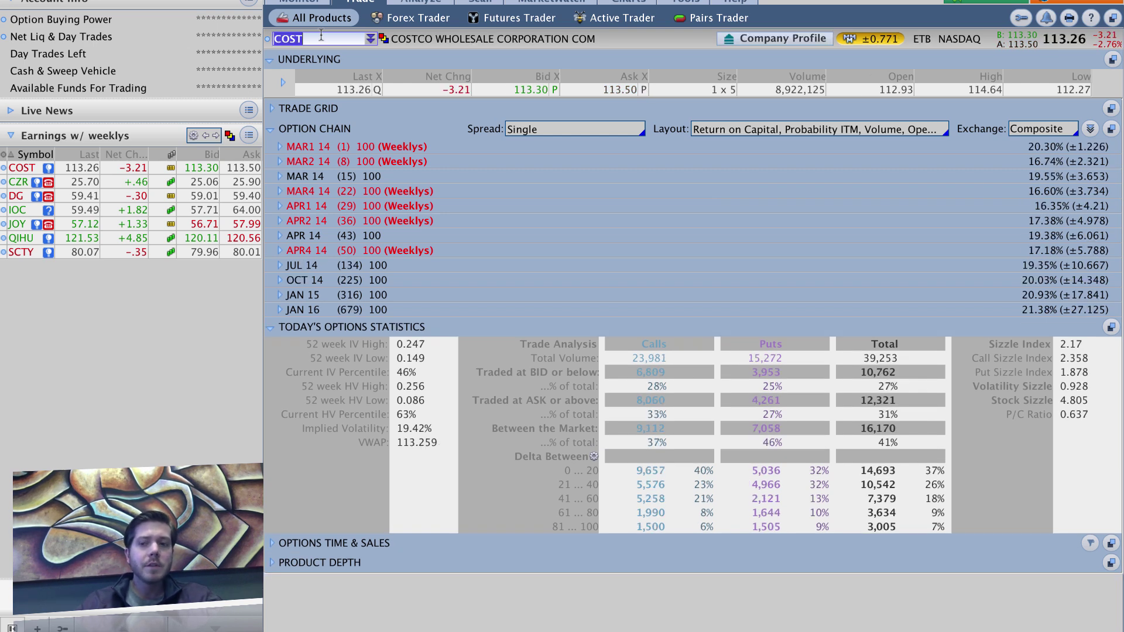
text(CZR)
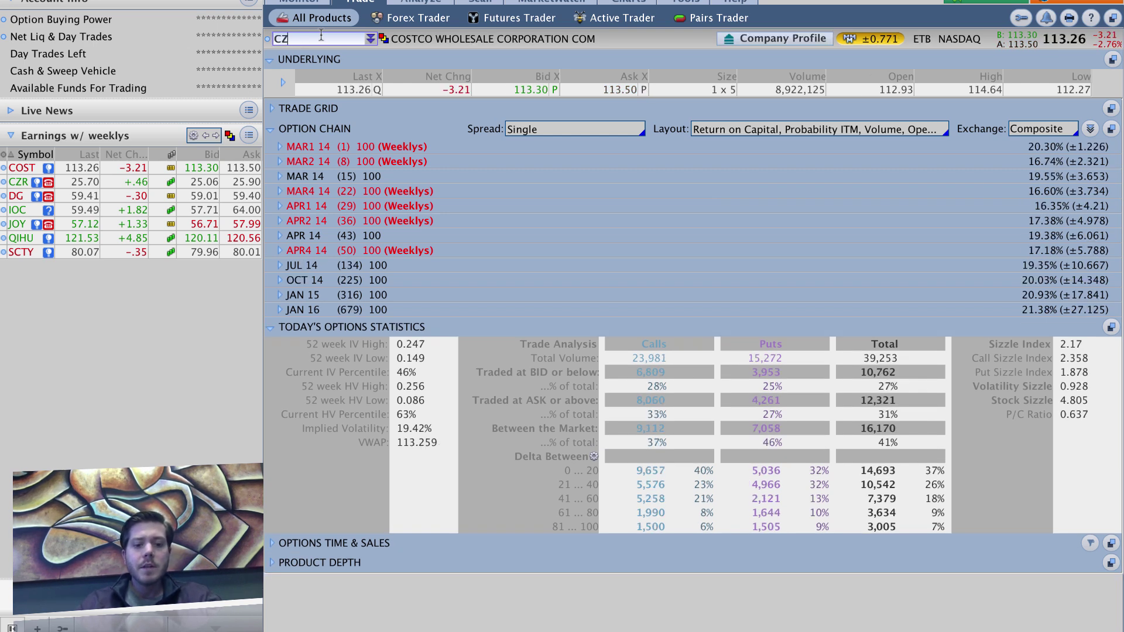
key(Return)
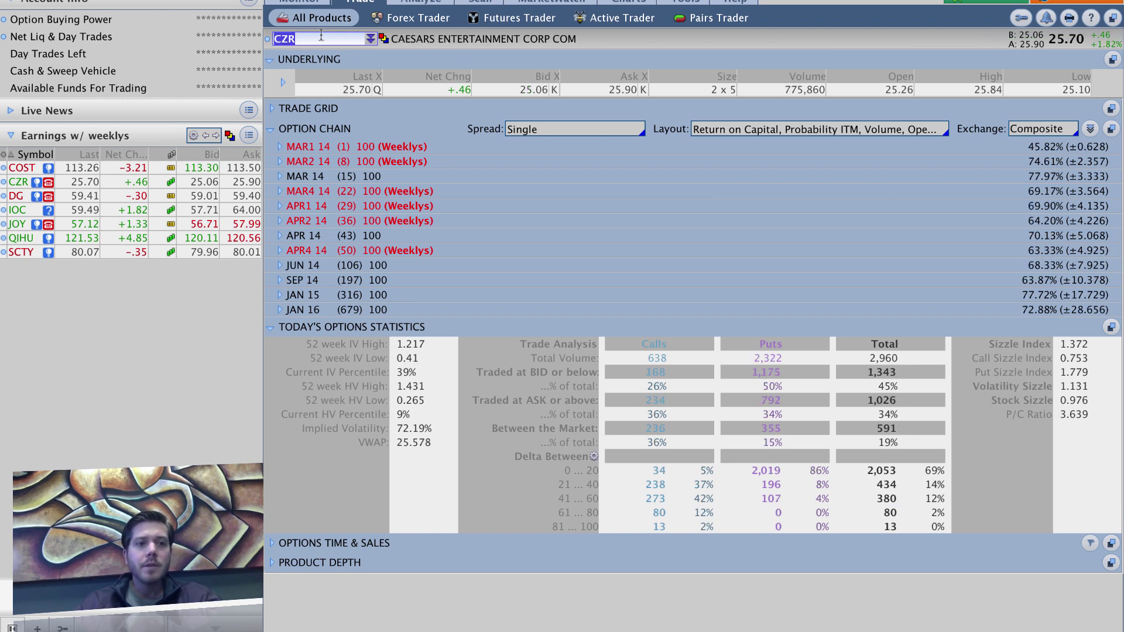
text(DG)
key(Return)
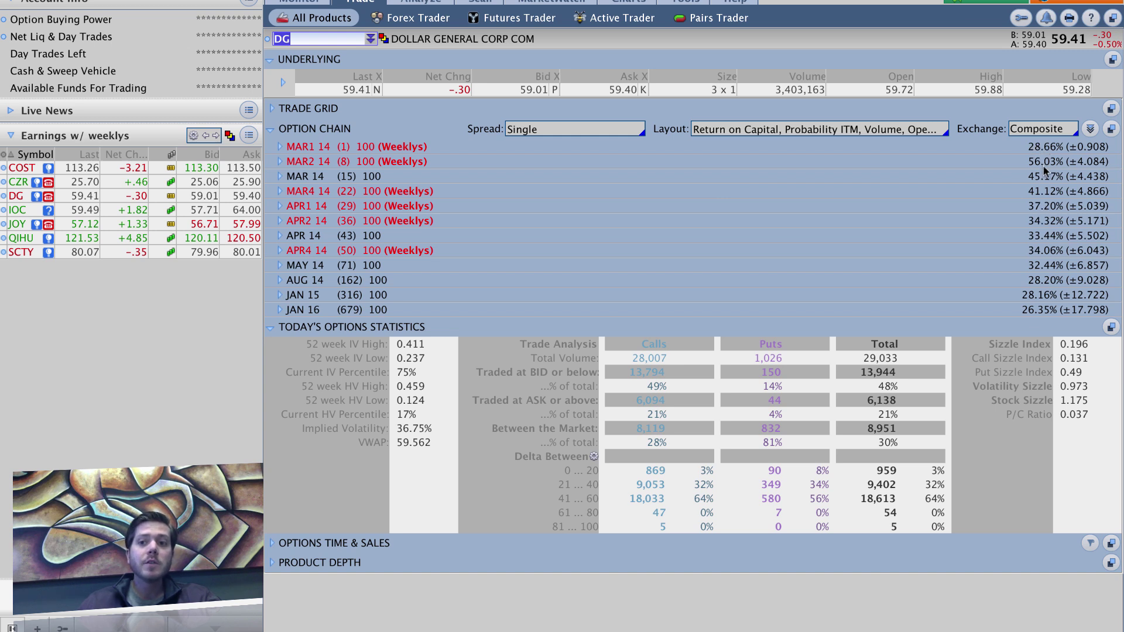
- Review the IOC and QIHU option chains, then move to the PHH chart view
double_click(299, 37)
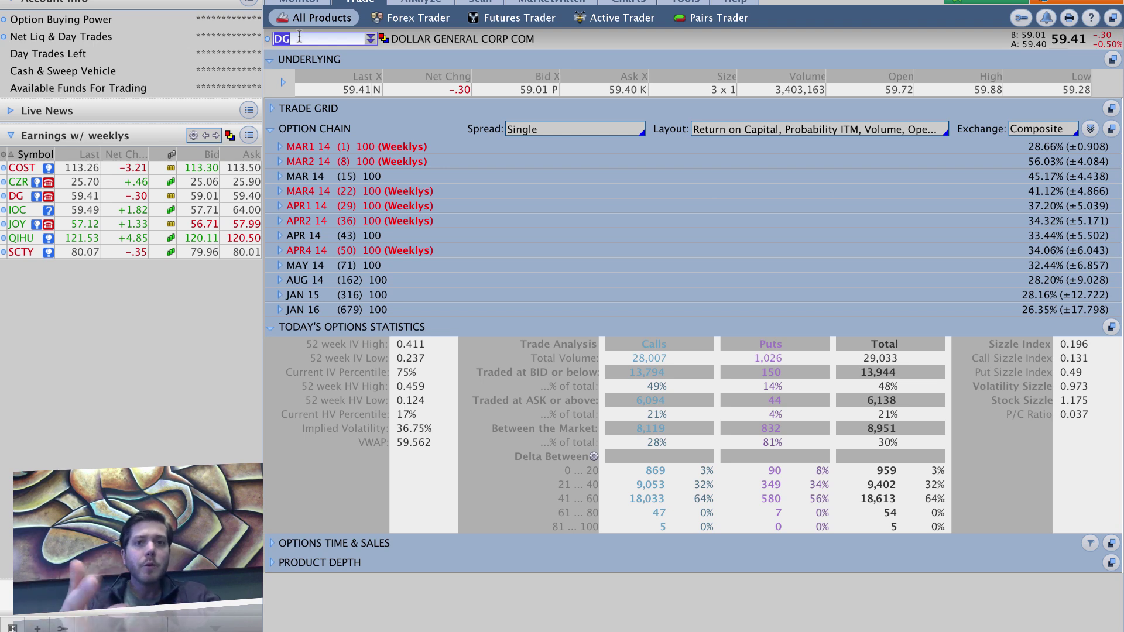
text(IOC)
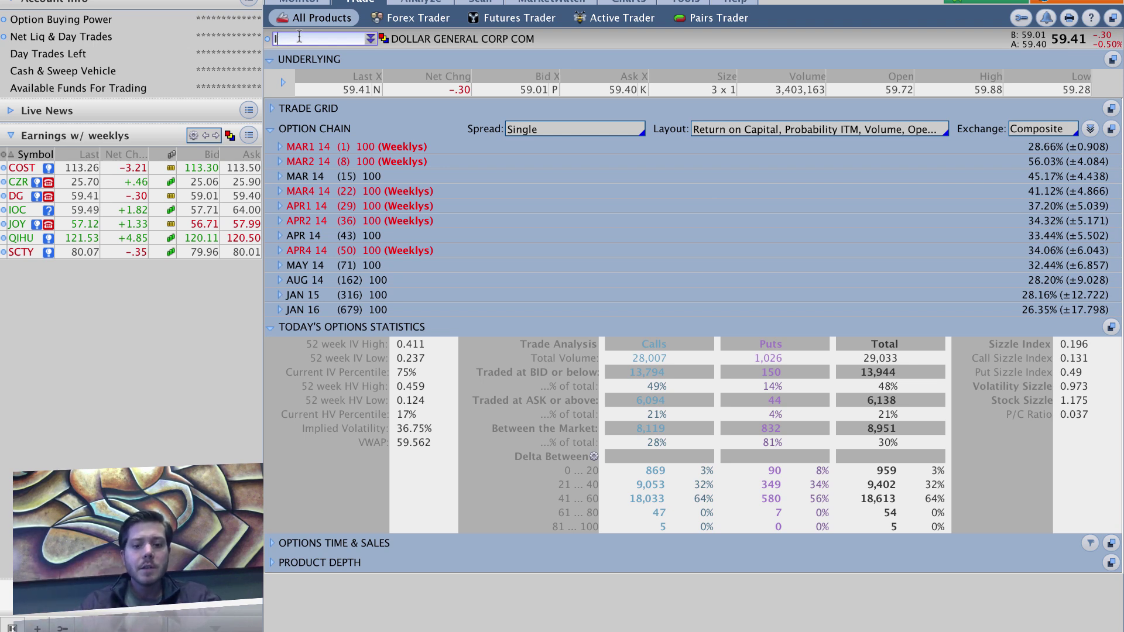
key(Return)
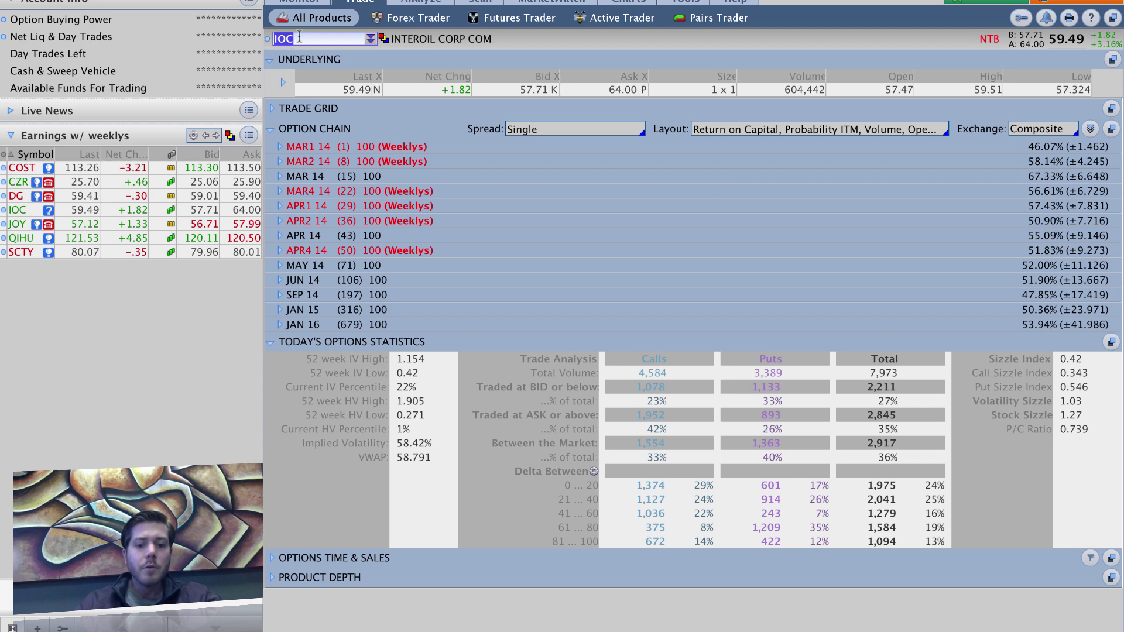
text(QIHU)
key(Return)
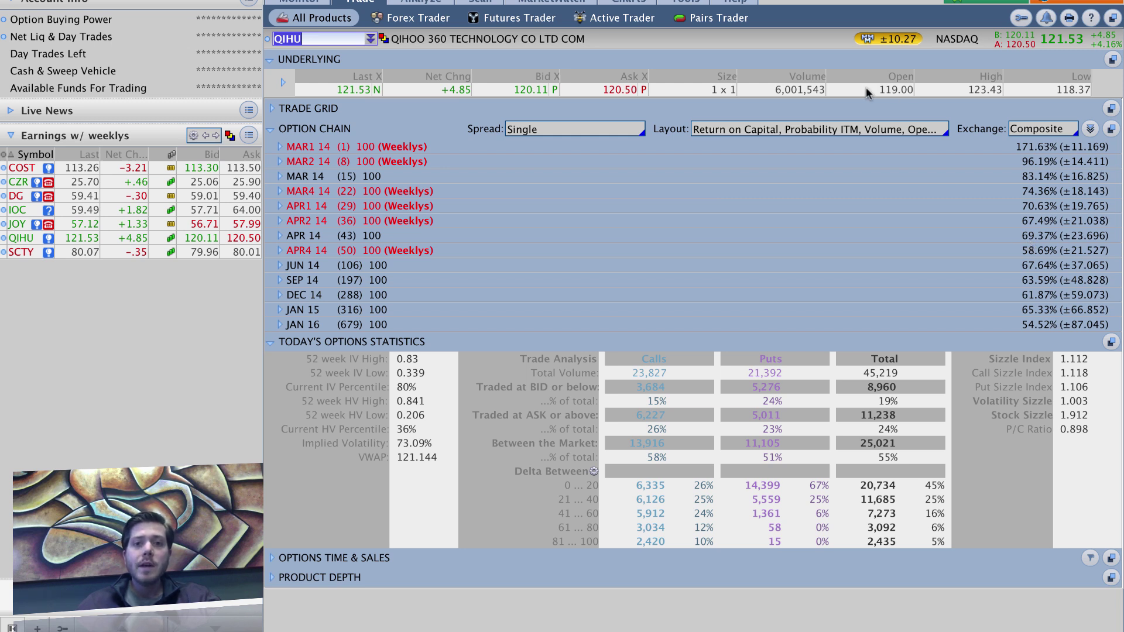
click(637, 4)
- Replace PHH with QIHU on the chart
click(305, 40)
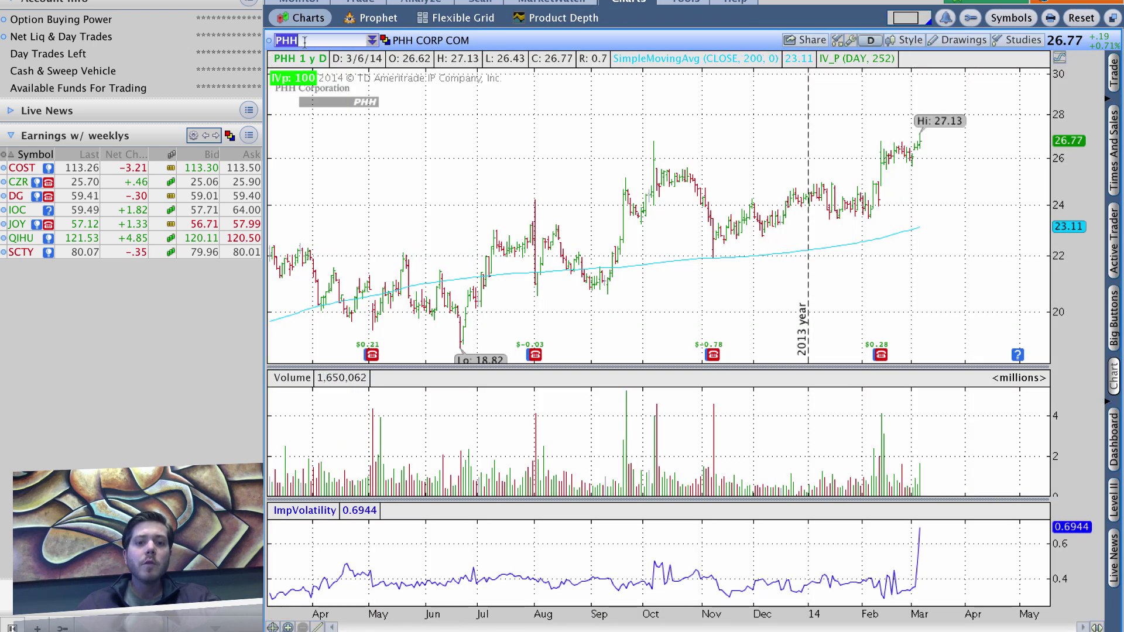
text(QIHU)
key(Return)
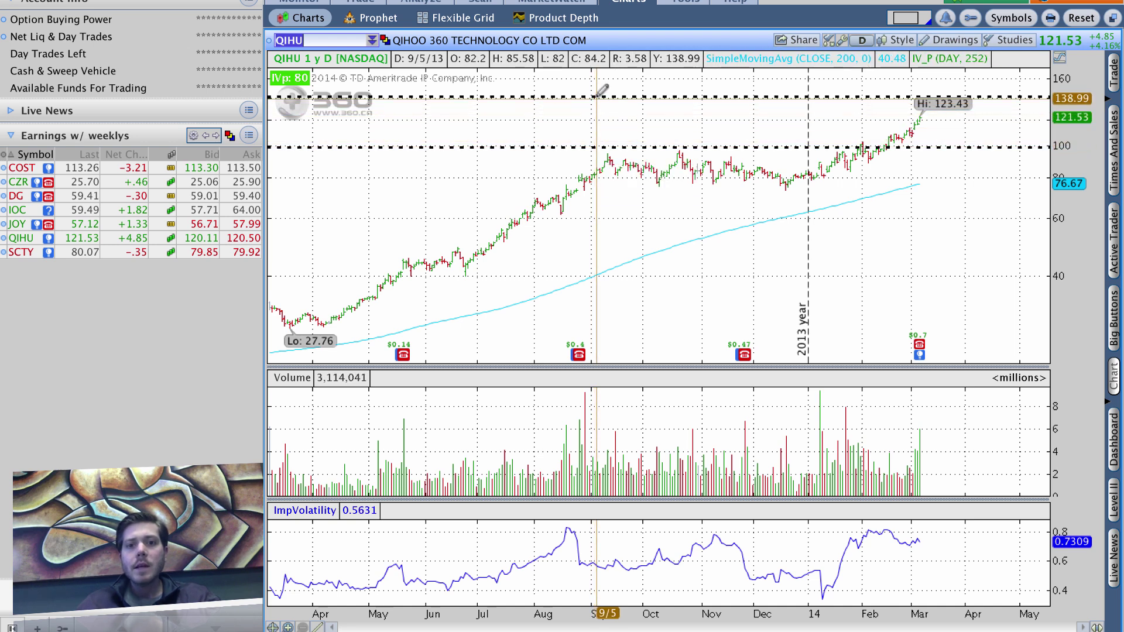
- Switch the sidebar watchlist to Personal > Super High IVp + Super High IV + low volume
mouse_move(598, 94)
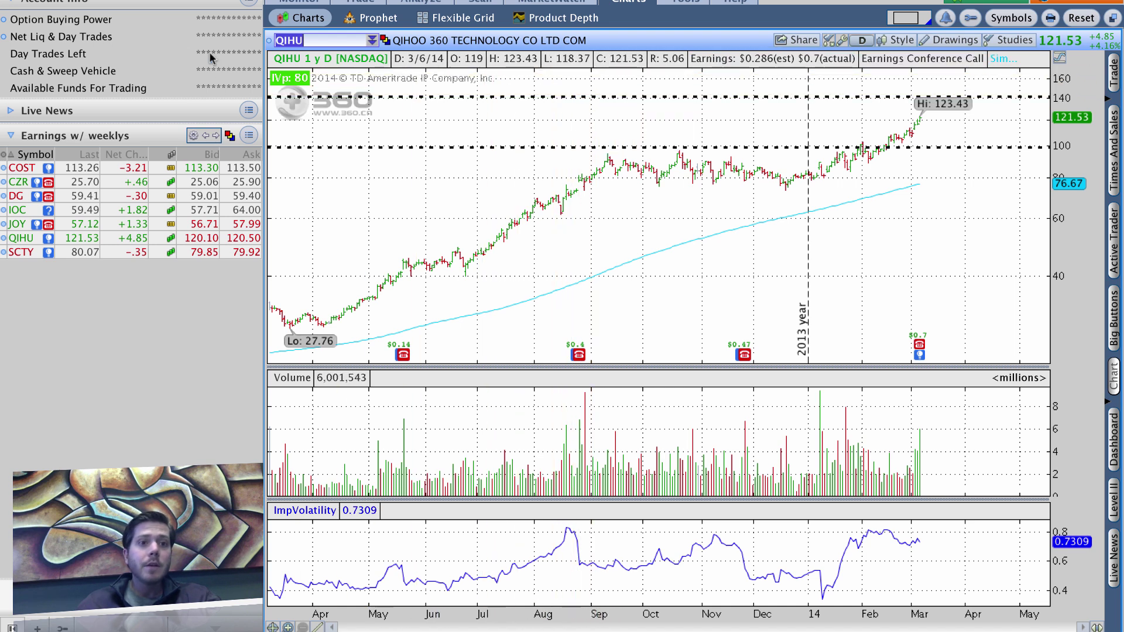
click(193, 135)
mouse_move(201, 152)
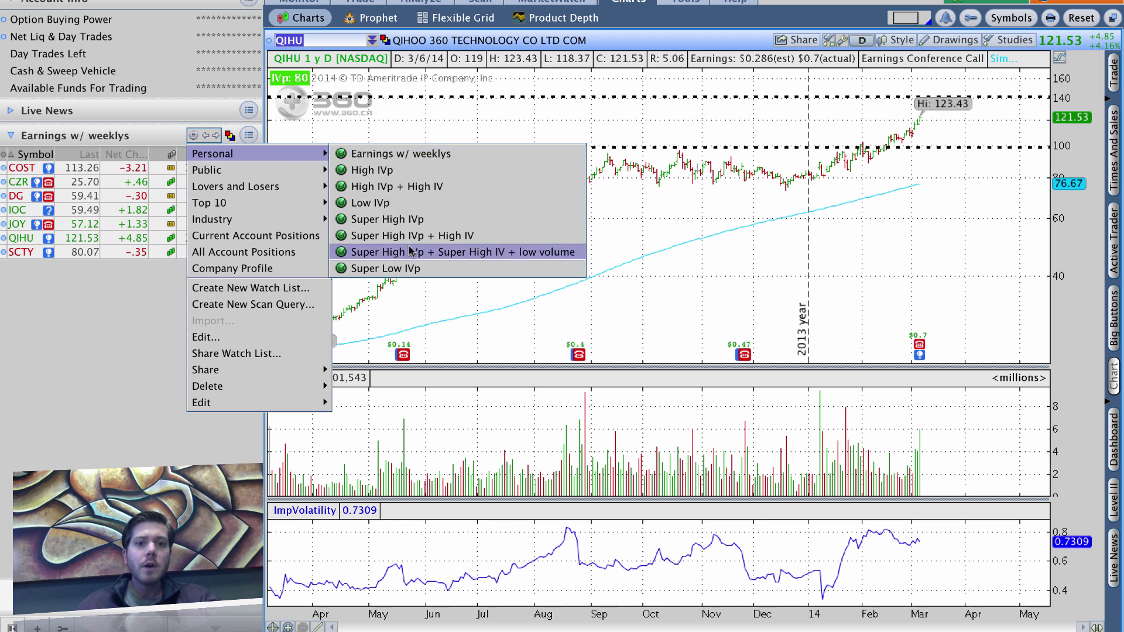
click(445, 255)
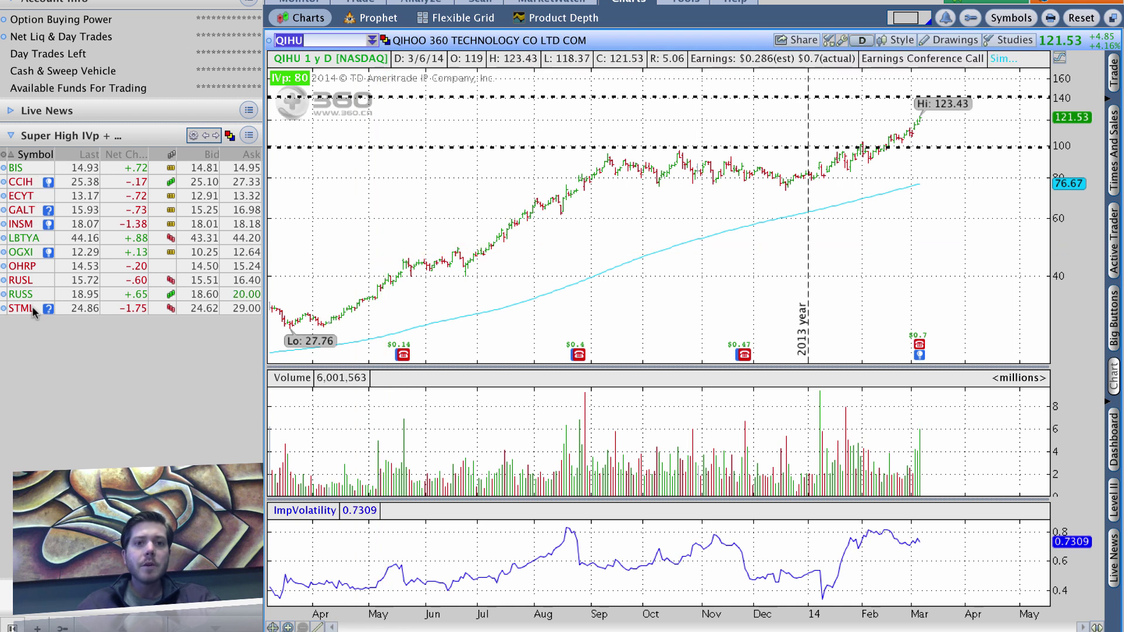
click(482, 3)
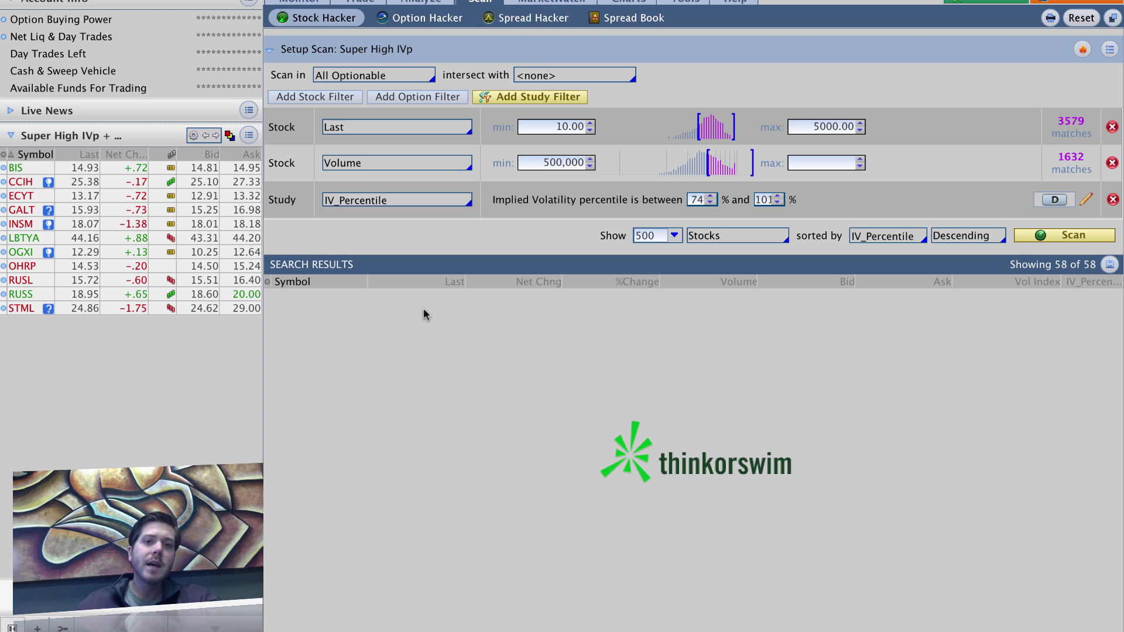
- Load and run the Personal Super High IVp + Super High IV + low volume scan query
click(1110, 49)
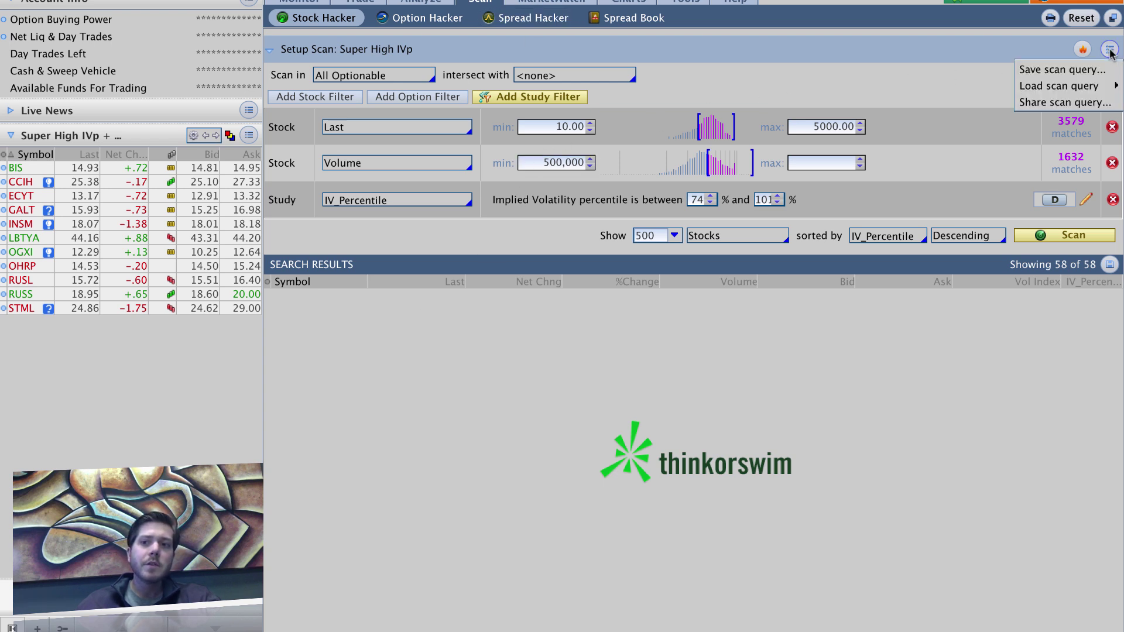
mouse_move(1094, 87)
mouse_move(930, 87)
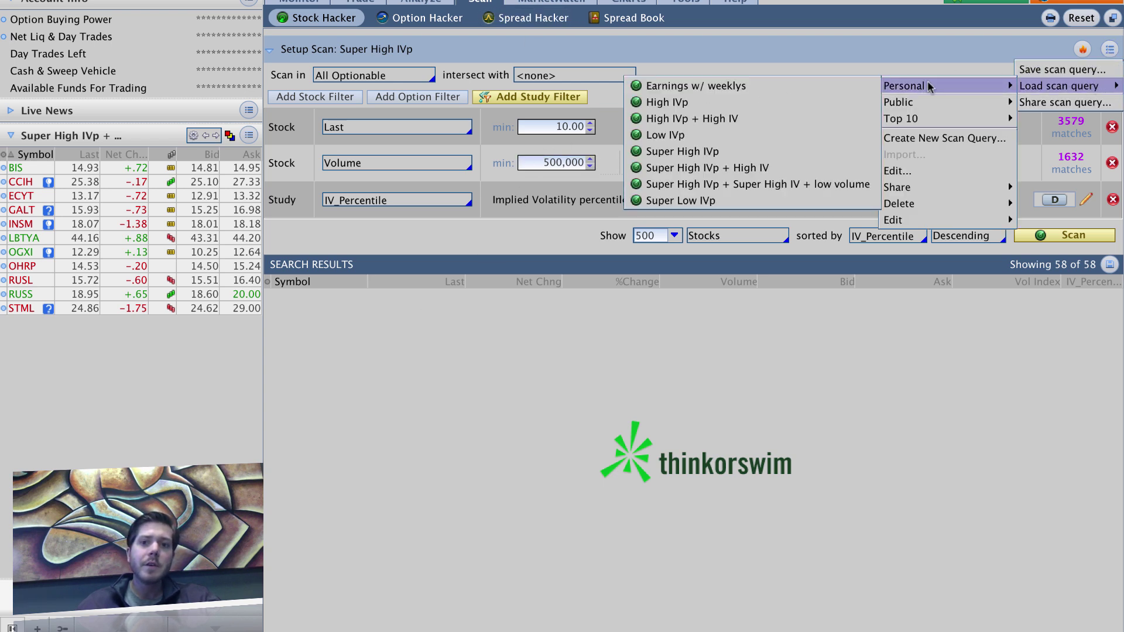
click(758, 184)
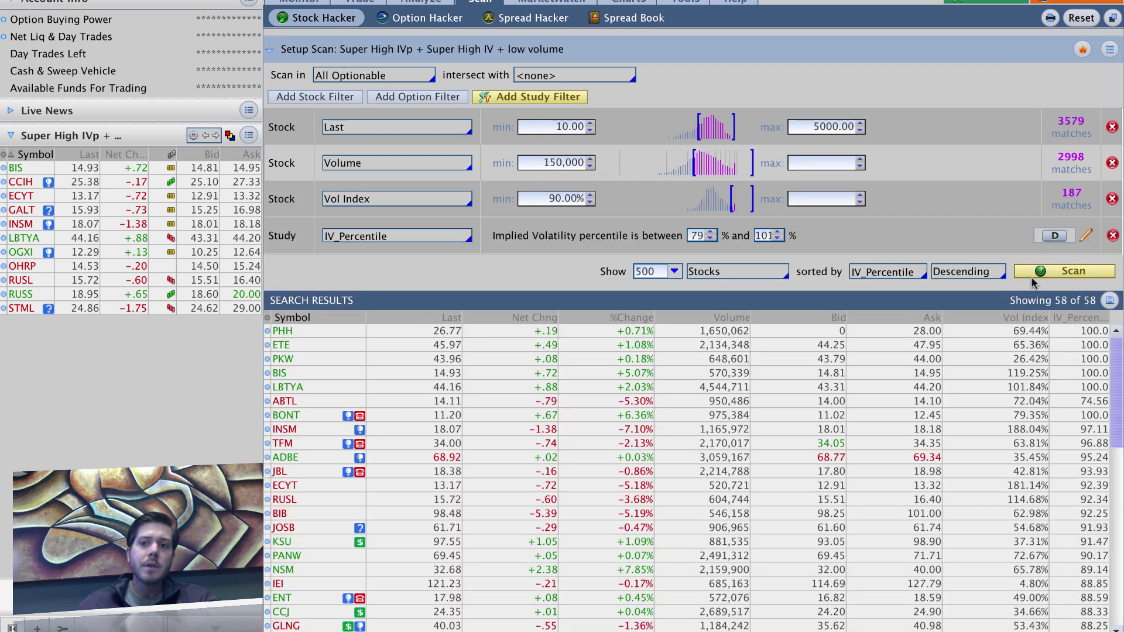
click(1032, 276)
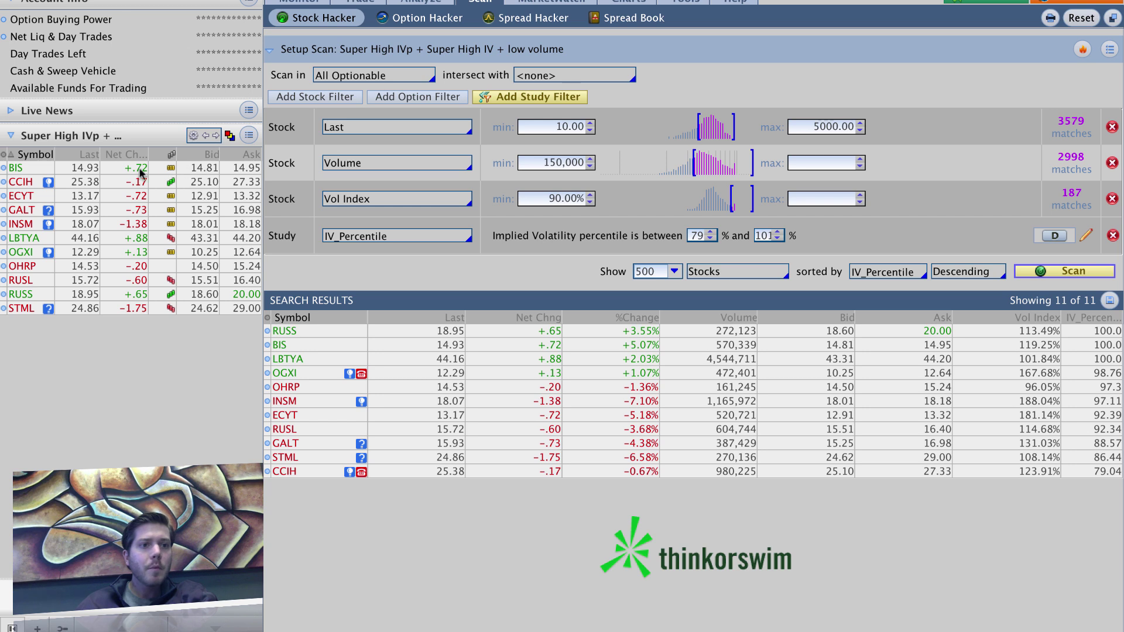
- Clear the watchlist's symbol sort so it follows the scan's IV_Percentile order
click(14, 155)
click(14, 155)
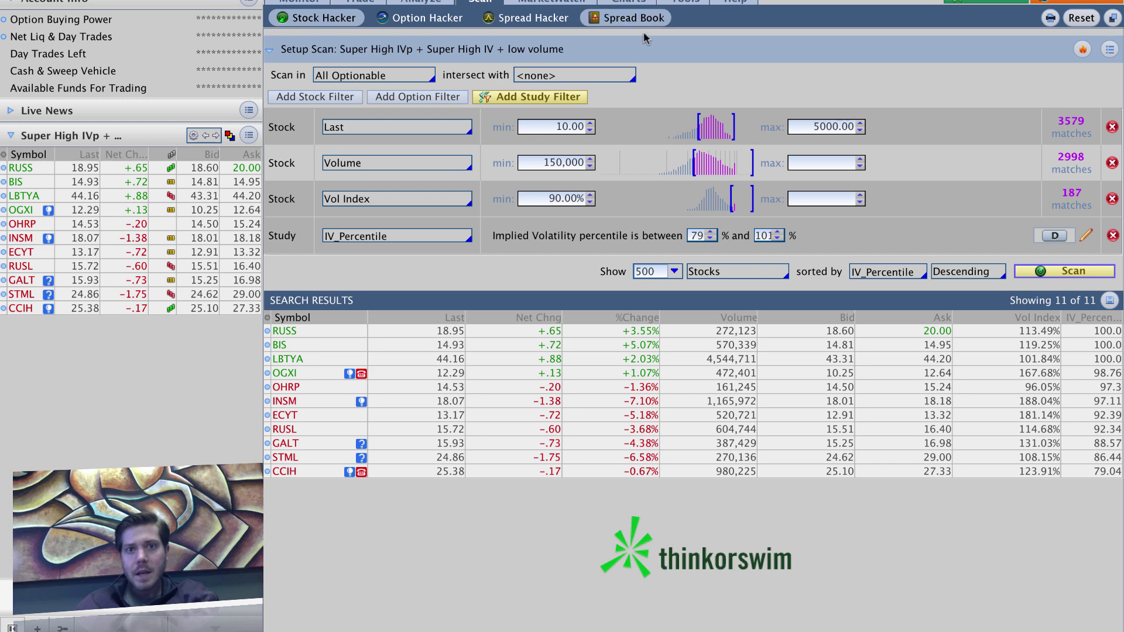
click(630, 2)
- Chart RUSS and then BIS
click(330, 41)
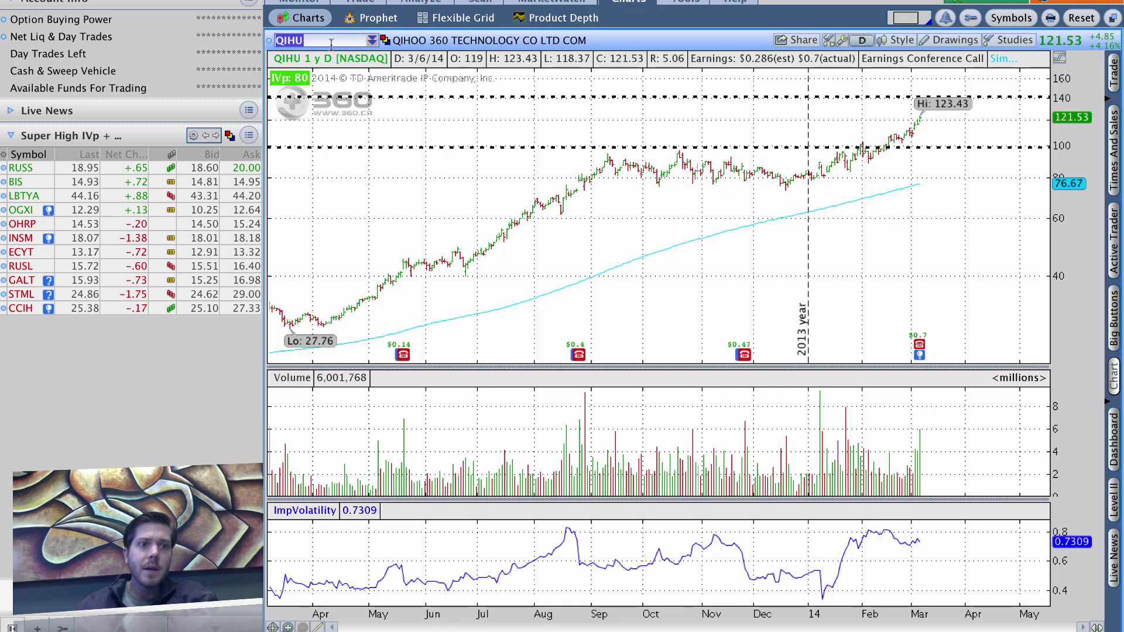
text(RUSS)
key(Return)
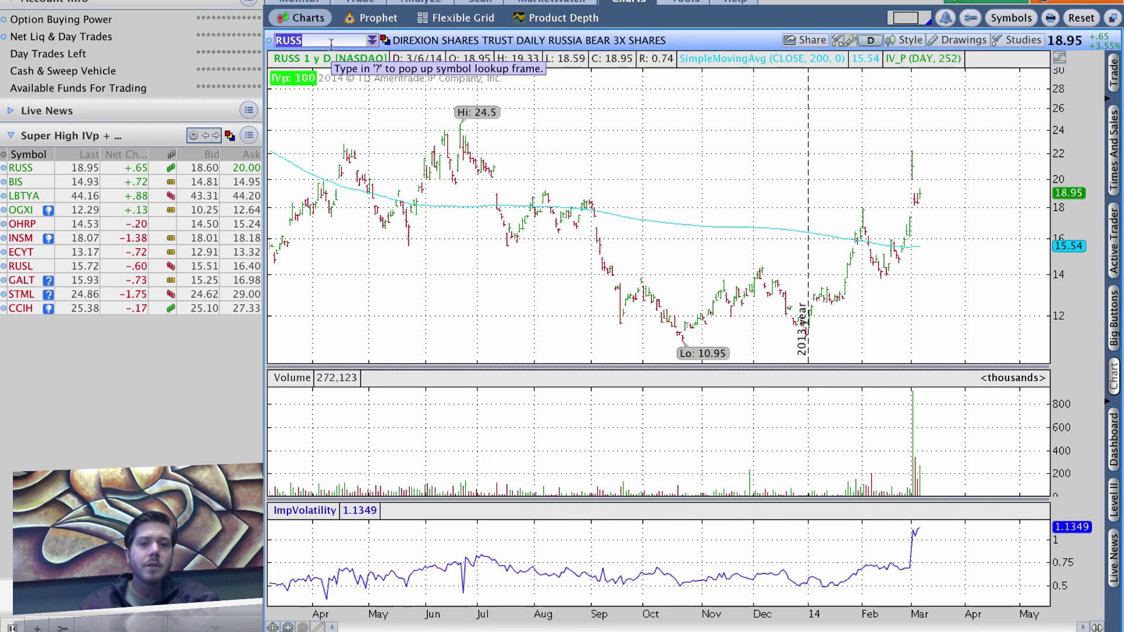
text(BIS)
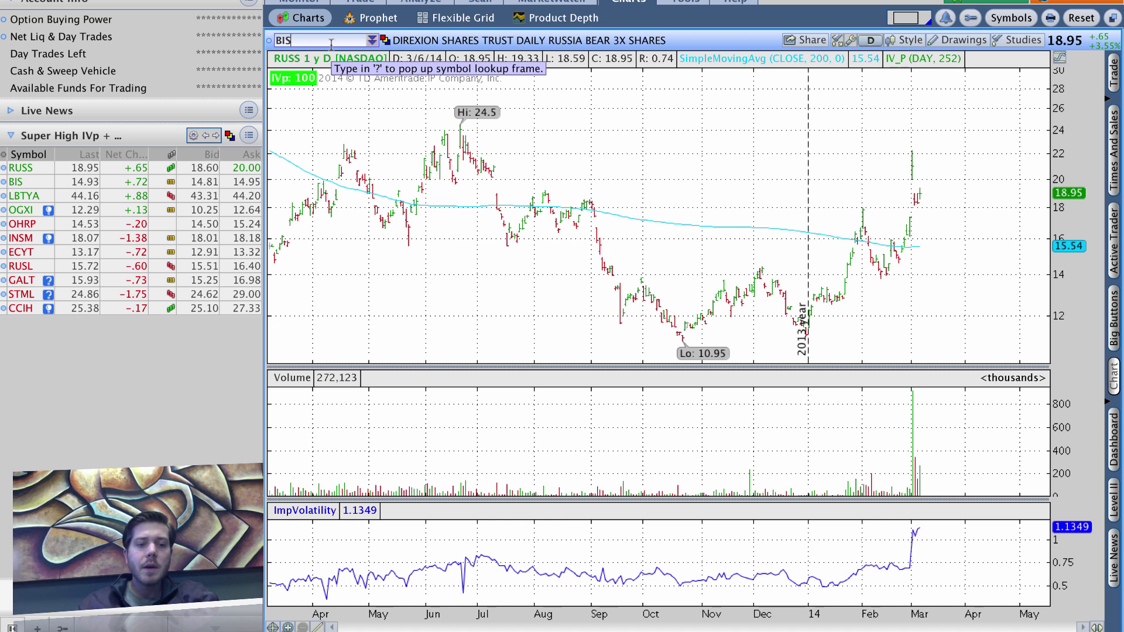
key(Return)
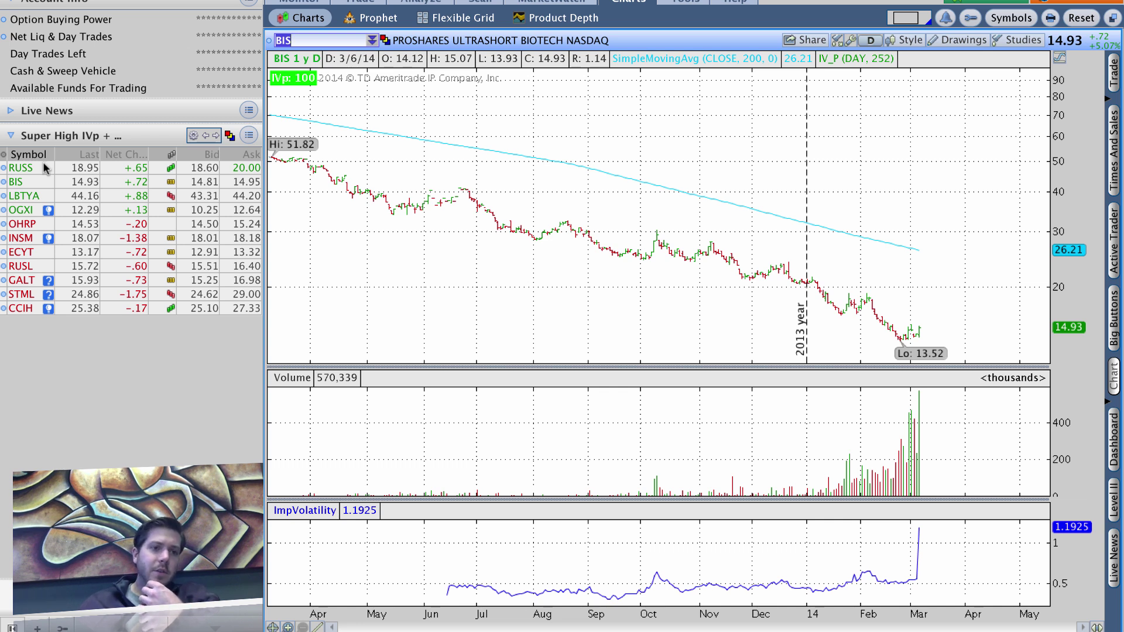
- Step through the watchlist symbols, then switch the sidebar list back to Earnings w/ weeklys
key(Down)
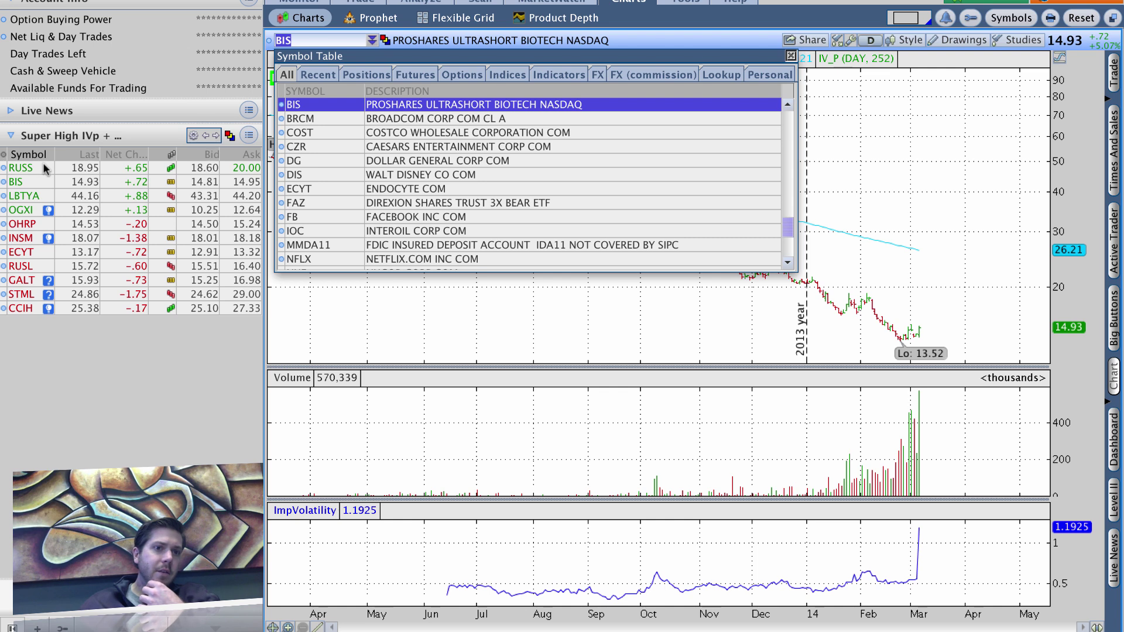
click(43, 165)
key(Down)
key(Down)
key(Down)
key(Down)
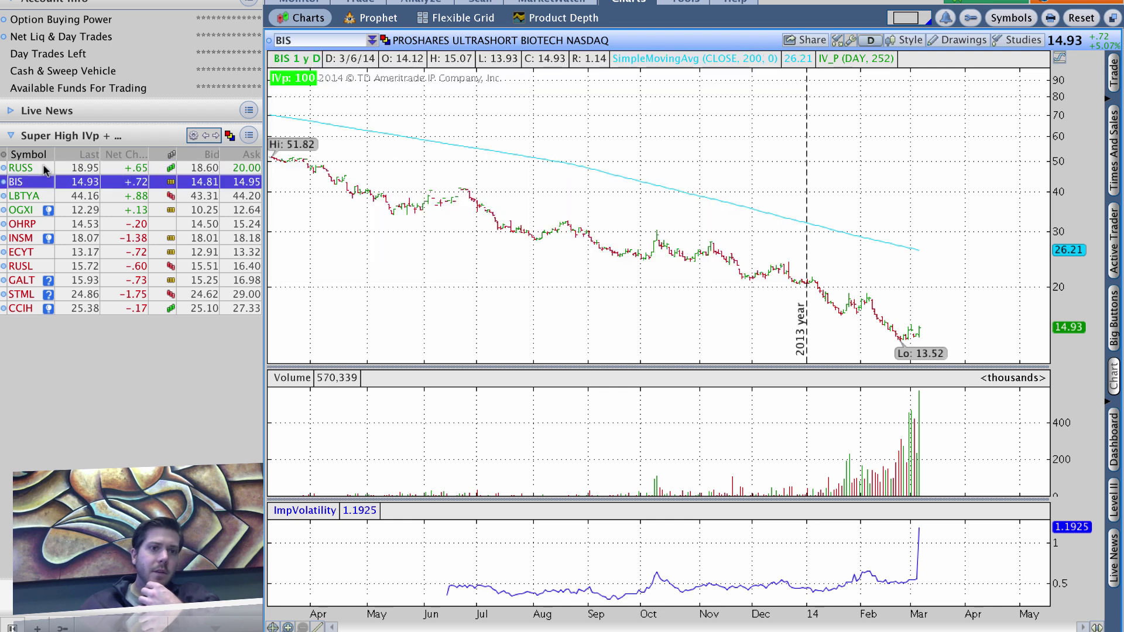
key(Down)
key(Down)
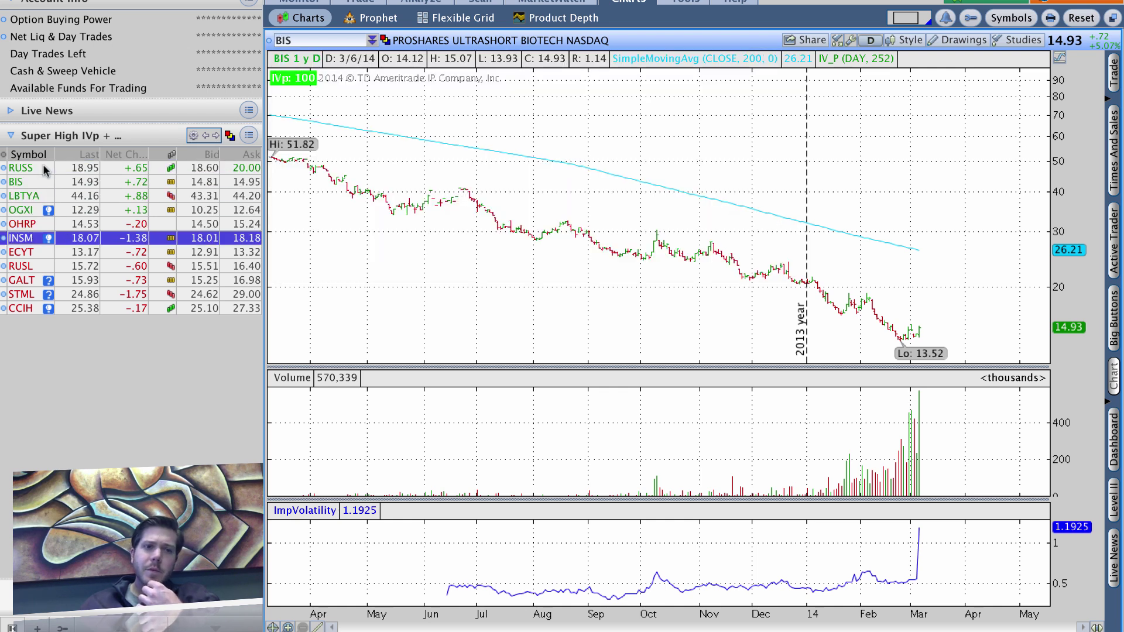
key(Up)
key(Up)
key(Up)
key(Up)
key(Up)
key(Up)
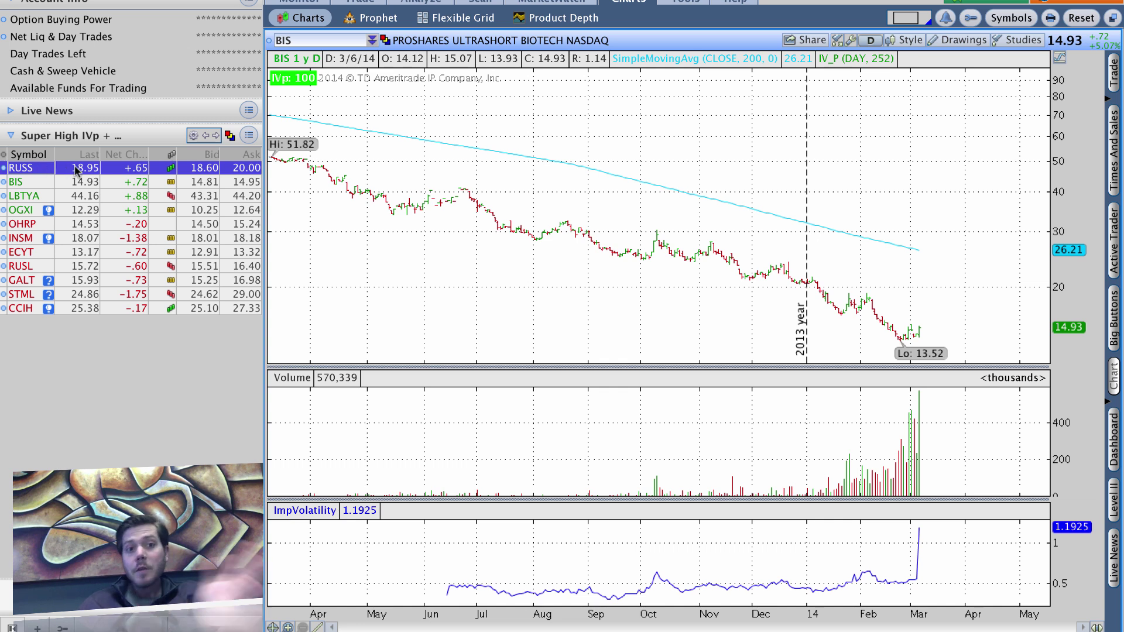
click(217, 137)
click(217, 137)
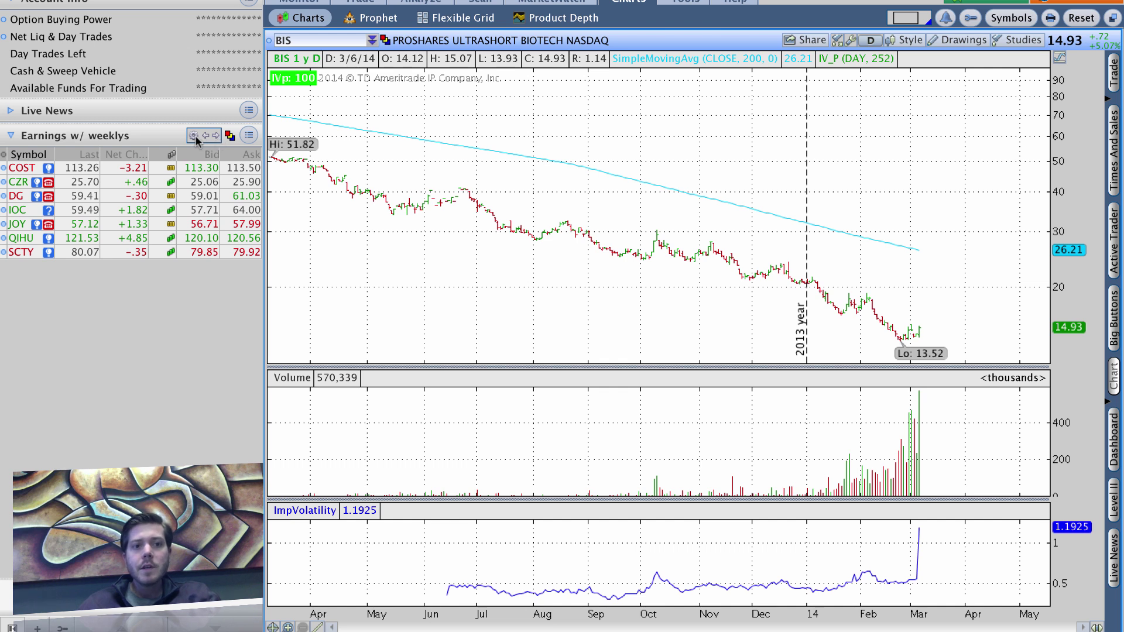
click(194, 136)
mouse_move(199, 154)
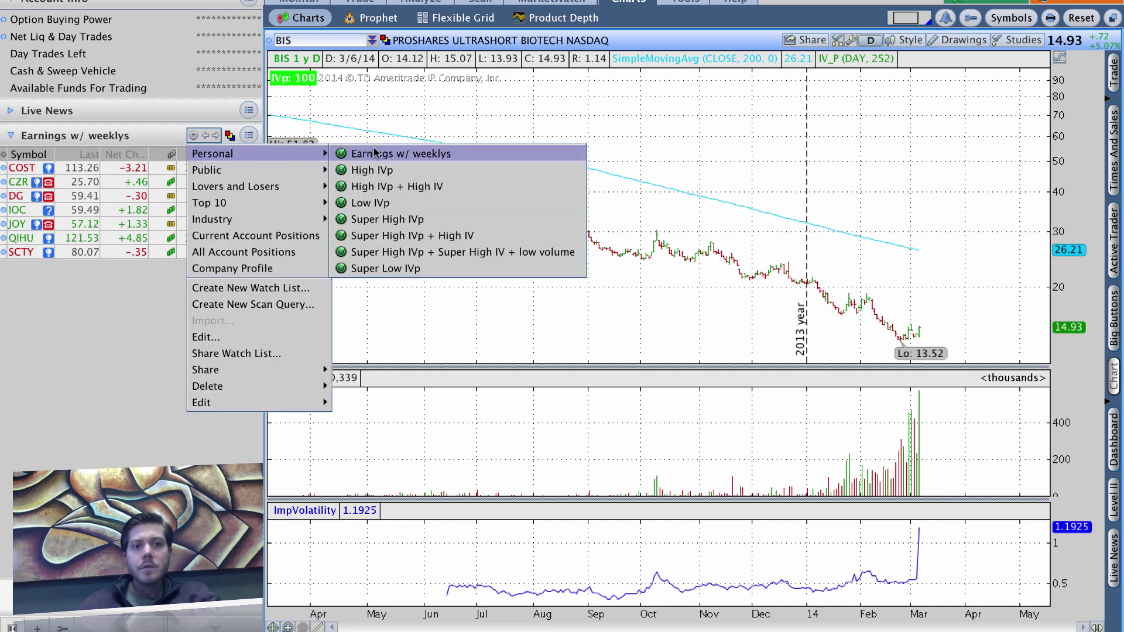
click(216, 135)
click(216, 135)
click(217, 135)
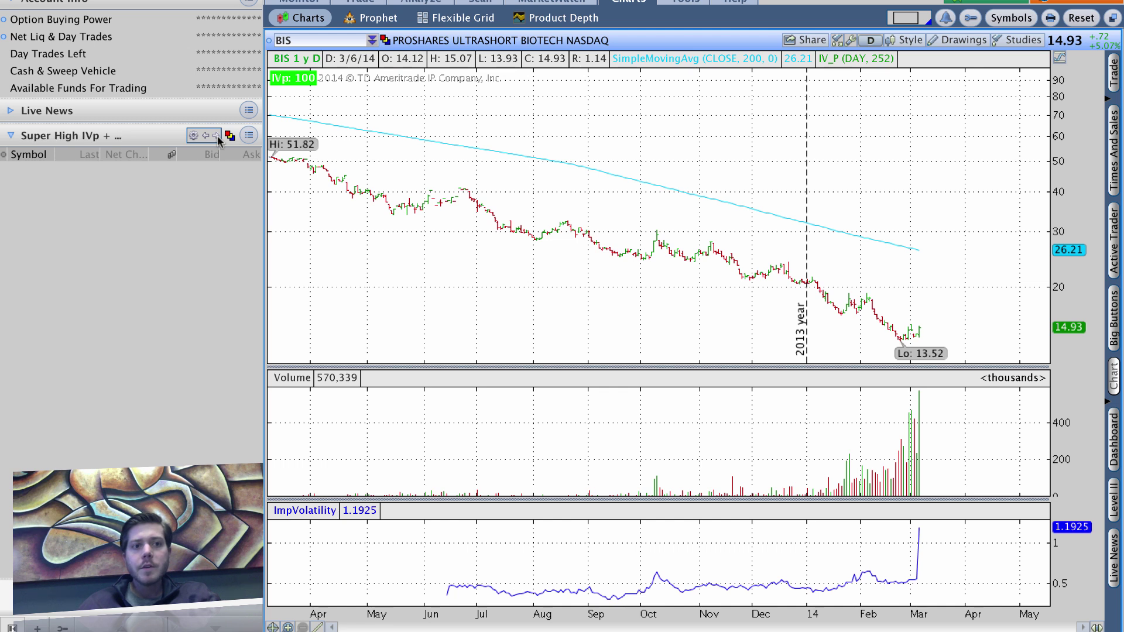
click(216, 135)
click(216, 135)
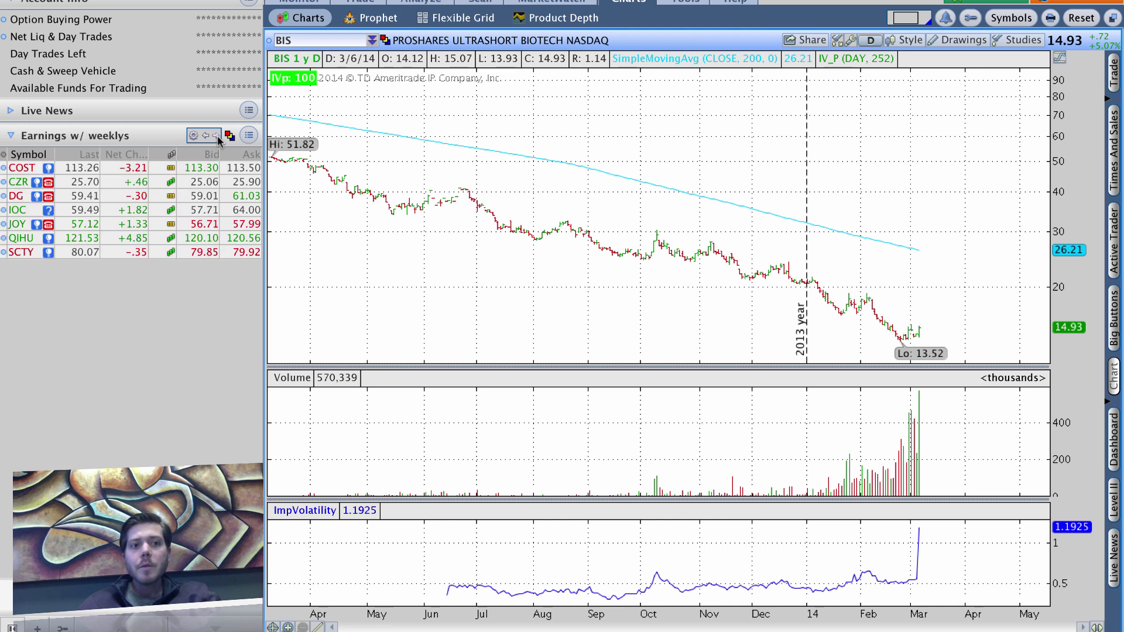